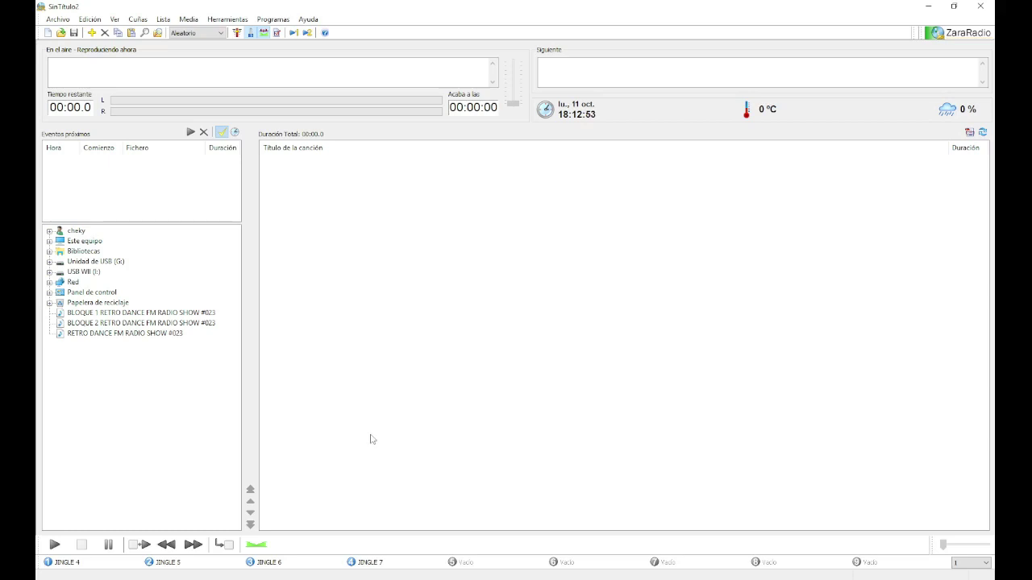
# Step: Add a random track entry to the playlist that draws from the LISTA 1 DANCE folder inside Deezloader Music
pyautogui.click(165, 19)
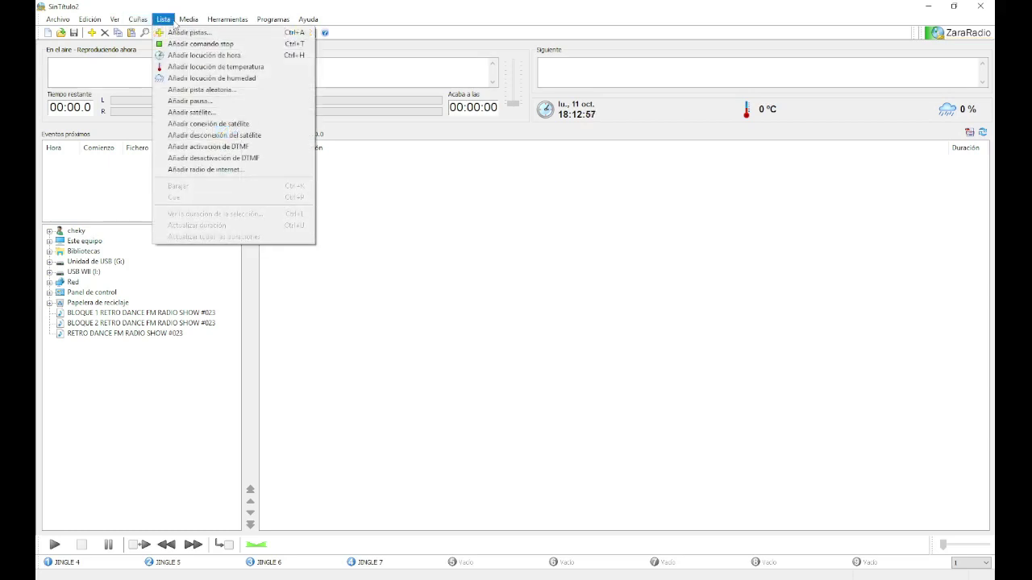
pyautogui.click(194, 89)
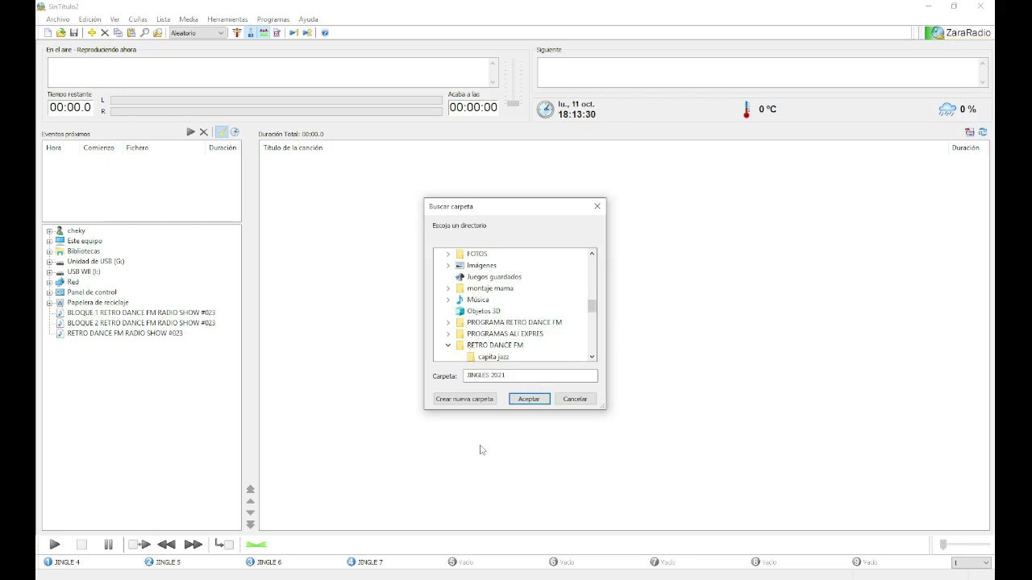
pyautogui.scroll(6, 595, 282)
pyautogui.moveTo(594, 279); pyautogui.dragTo(593, 285)
pyautogui.click(496, 312)
pyautogui.click(501, 314)
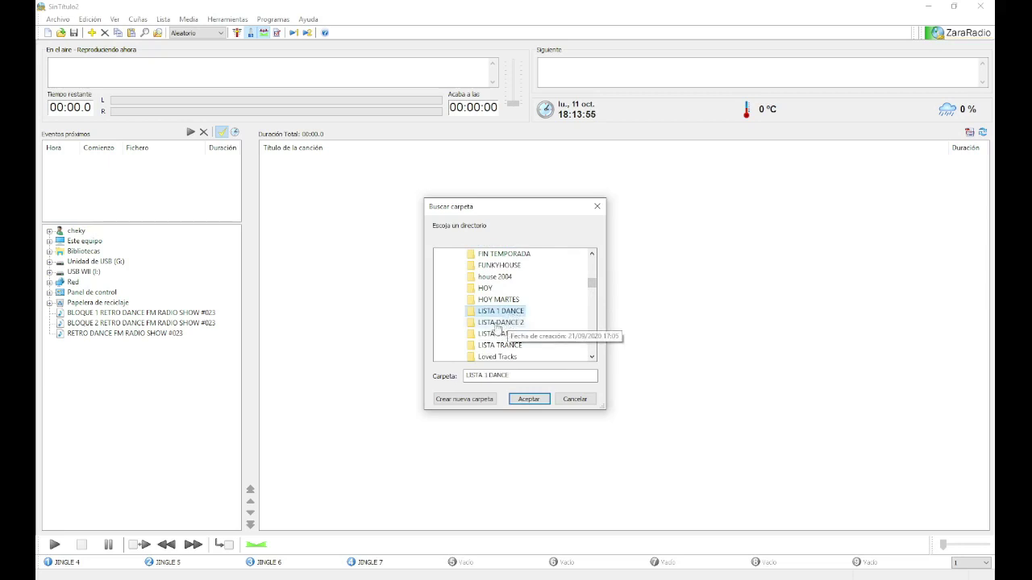
pyautogui.click(522, 400)
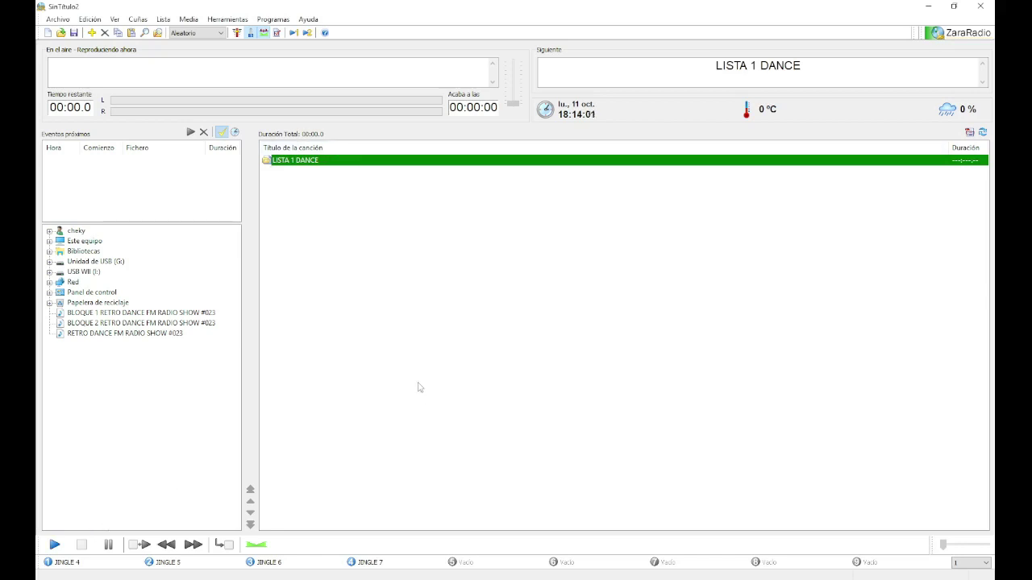
# Step: Switch to File Explorer and examine the songs stored in the LISTA 1 DANCE folder of Deezloader Music
pyautogui.press('super')
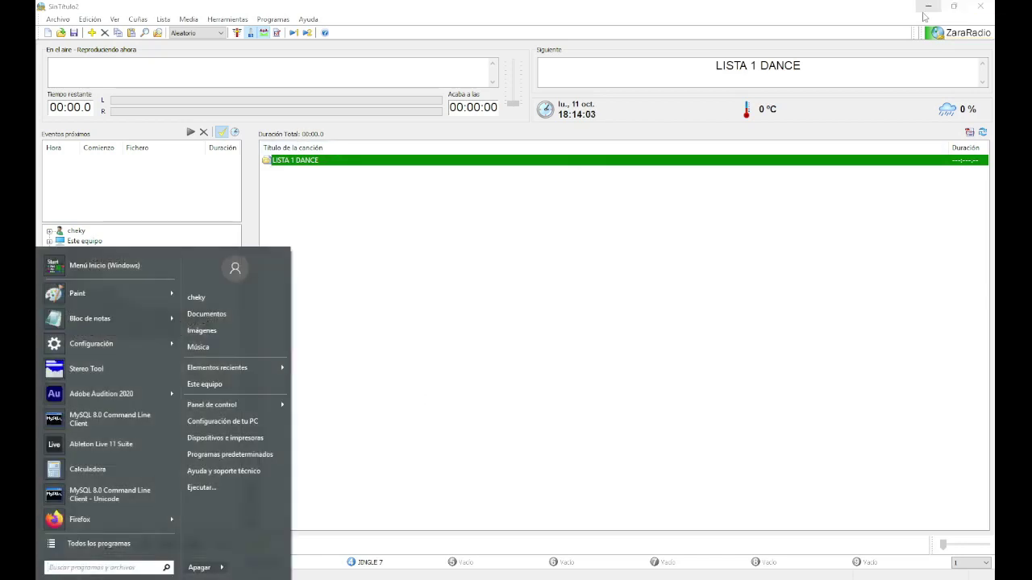
pyautogui.click(993, 6)
pyautogui.doubleClick(71, 29)
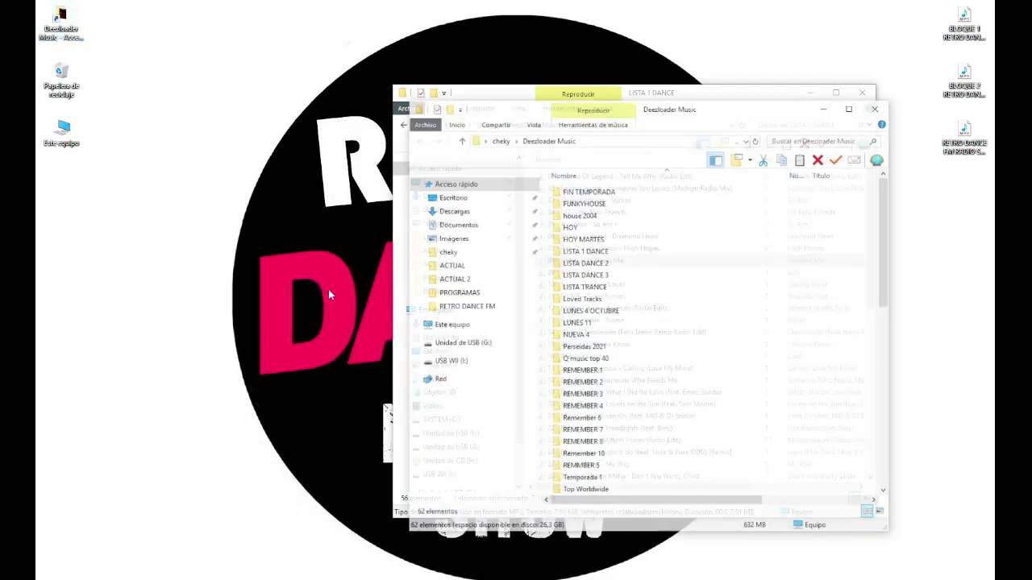
pyautogui.doubleClick(615, 251)
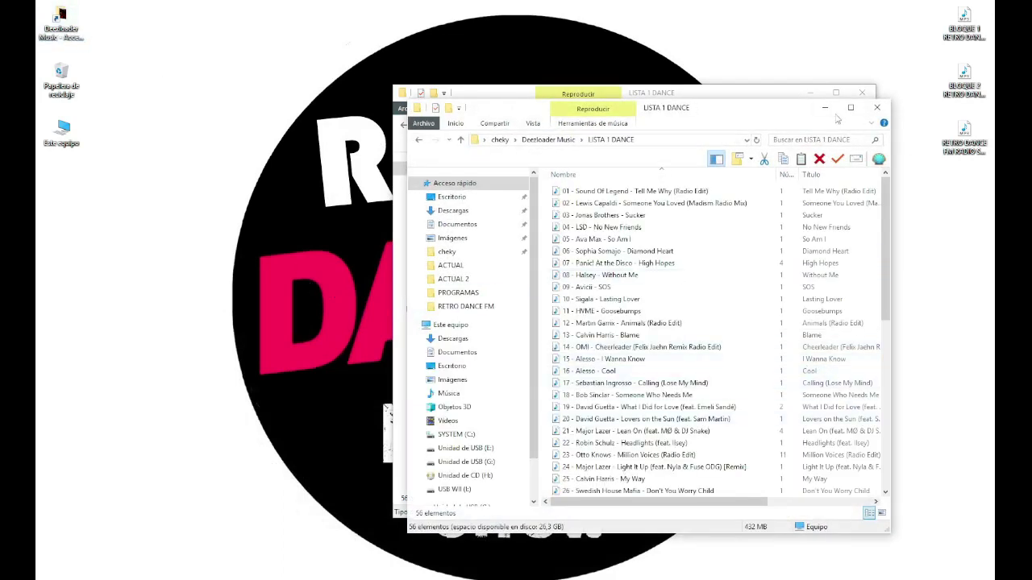
pyautogui.click(825, 107)
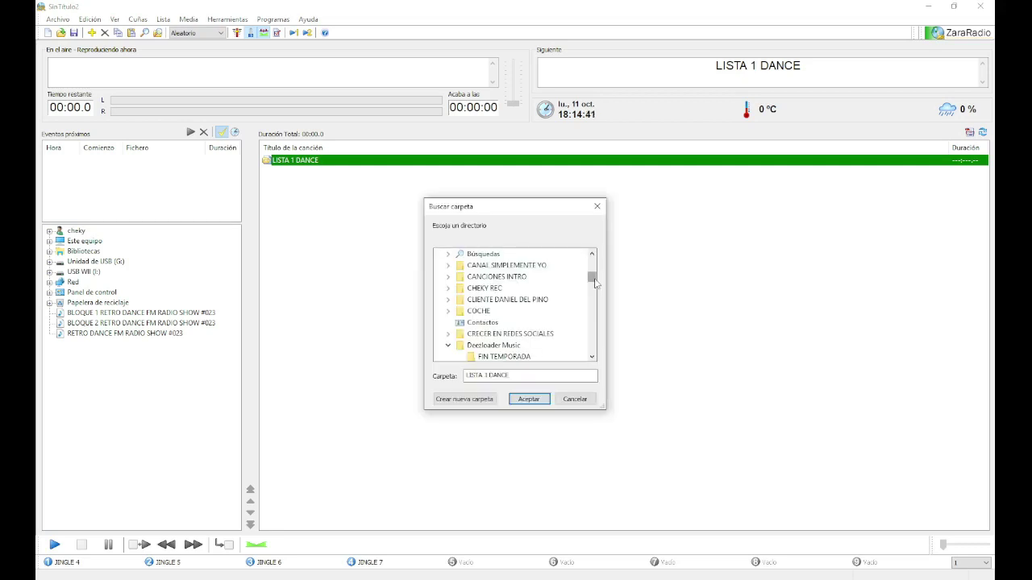
# Step: Add a second random track entry to the playlist, using the LISTA DANCE 2 folder
pyautogui.scroll(-3, 595, 282)
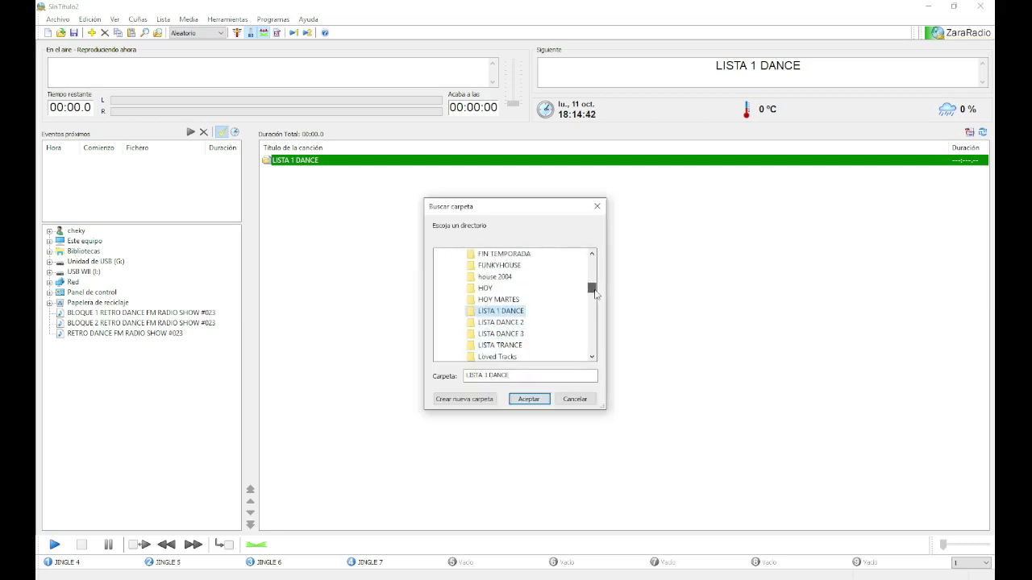
pyautogui.click(504, 322)
pyautogui.click(529, 399)
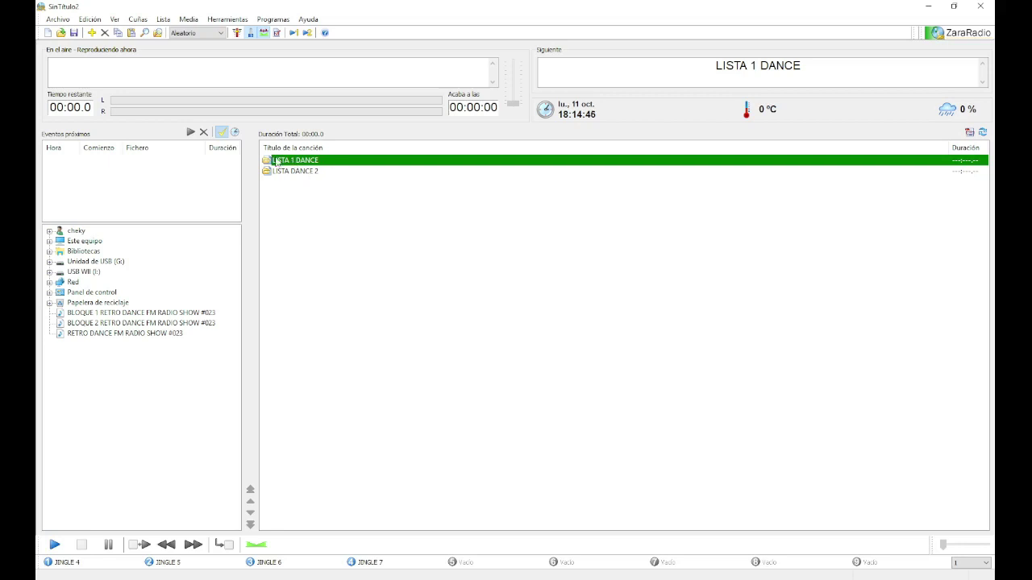
# Step: Play the list from the LISTA 1 DANCE entry, skip ahead towards the end of the songs to check the transitions, and stop playback
pyautogui.click(311, 161)
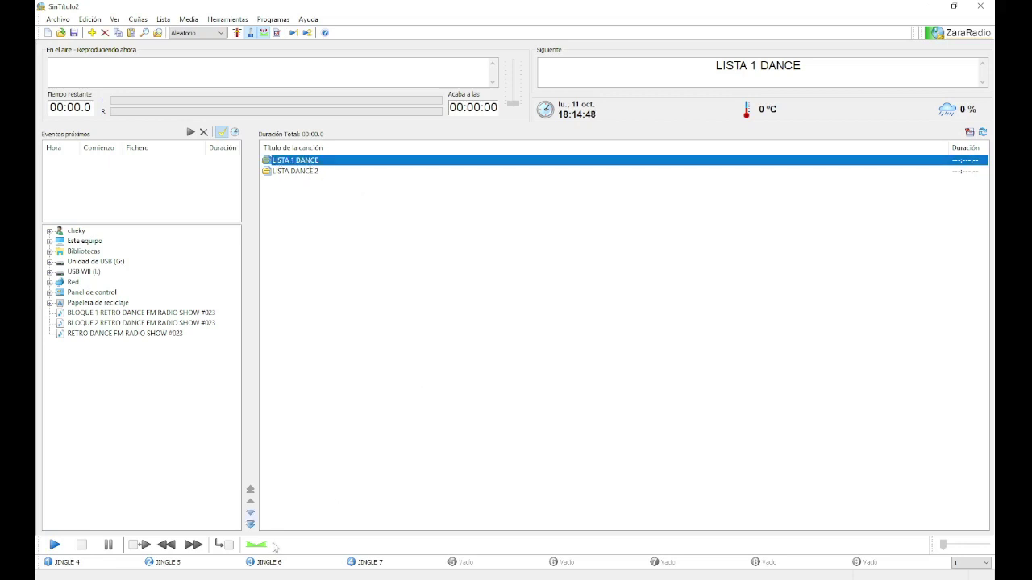
pyautogui.click(54, 545)
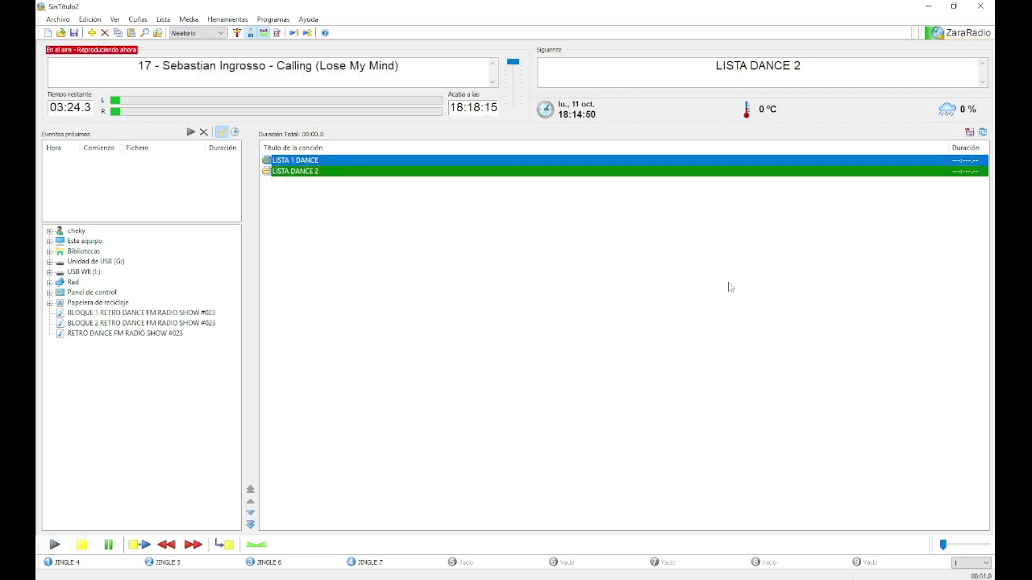
pyautogui.moveTo(943, 545); pyautogui.dragTo(989, 550)
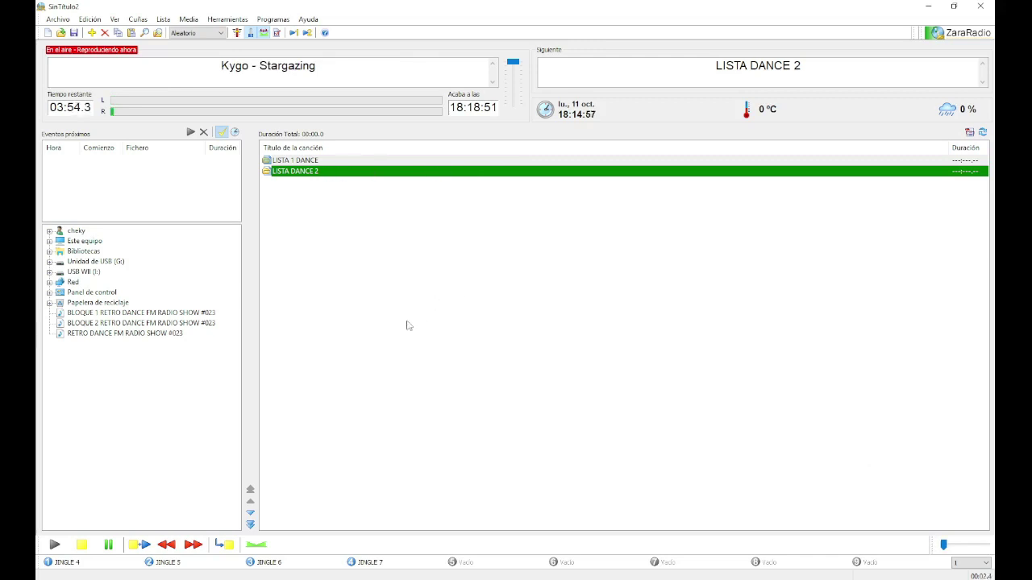
pyautogui.click(380, 162)
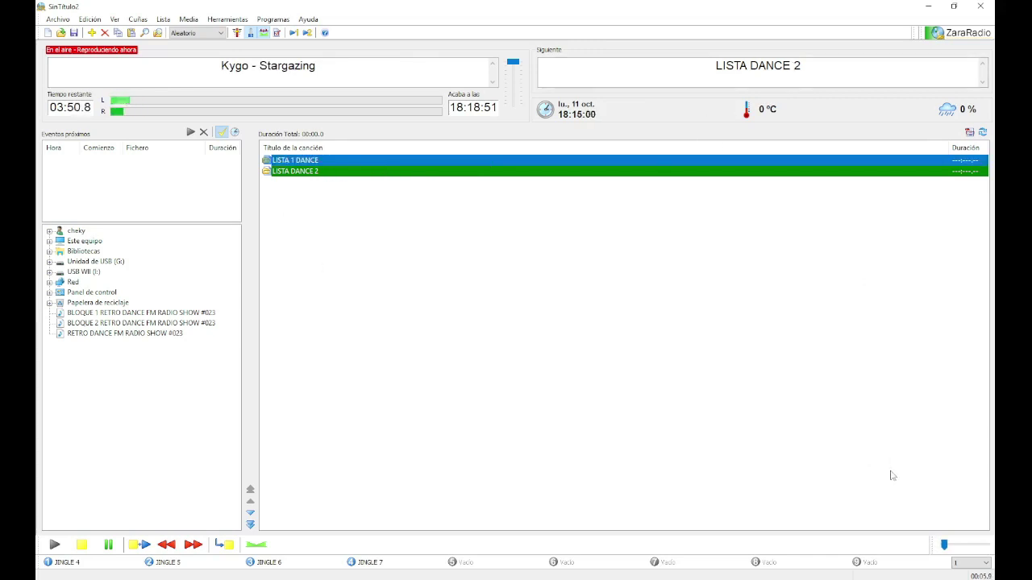
pyautogui.moveTo(946, 548); pyautogui.dragTo(985, 547)
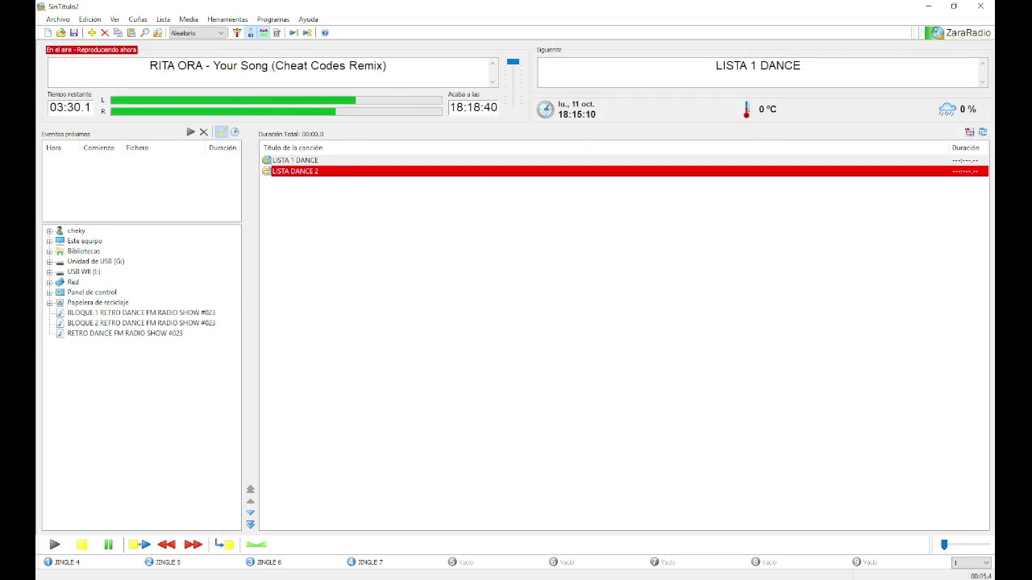
pyautogui.click(82, 546)
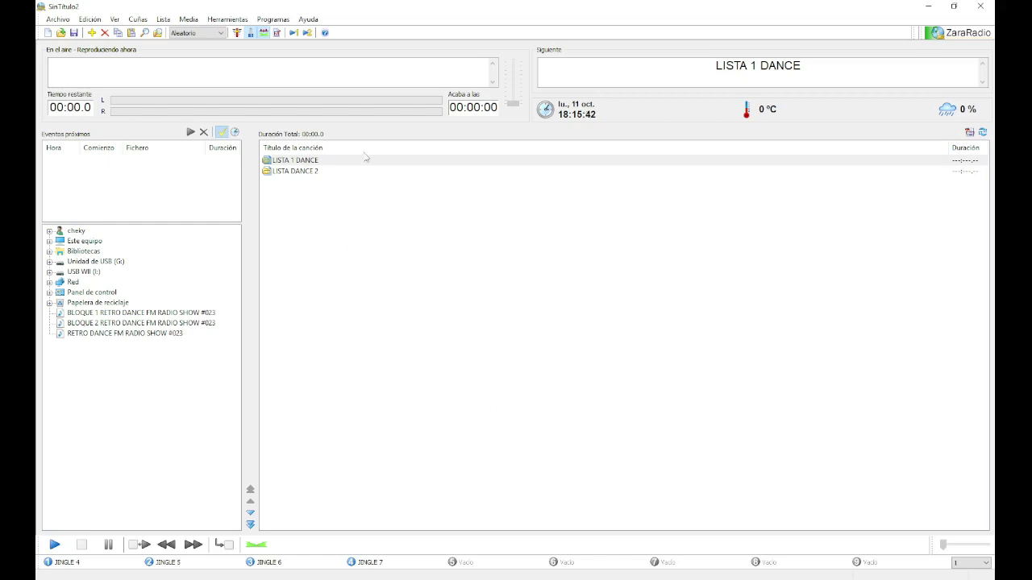
# Step: Insert a random track entry after LISTA 1 DANCE using the JINGLES 2022 folder under PROGRAMA RETRO DANCE FM, JINGLES
pyautogui.click(162, 19)
pyautogui.click(161, 89)
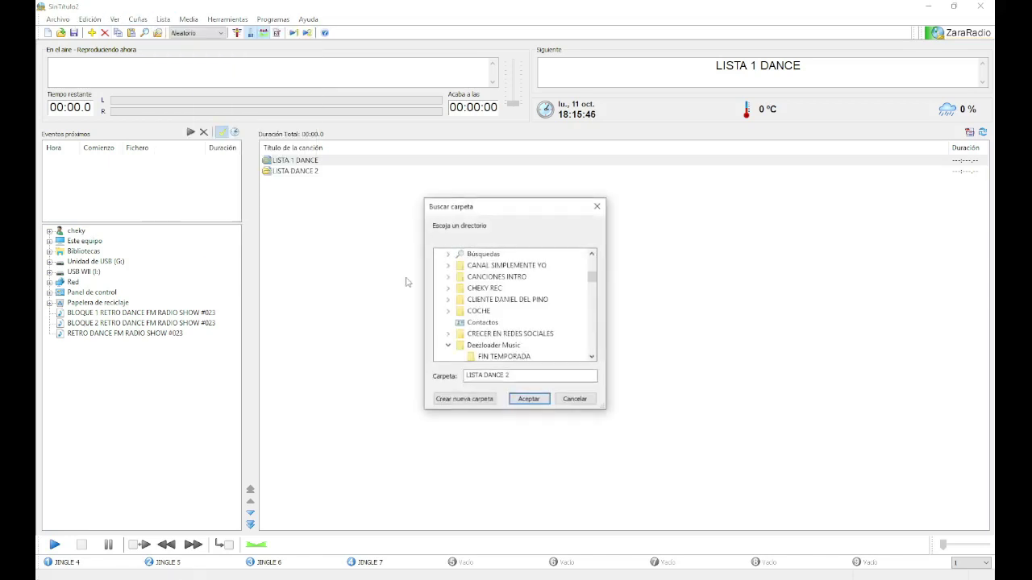
pyautogui.moveTo(591, 278)
pyautogui.mouseDown()
pyautogui.moveTo(591, 265)
pyautogui.moveTo(591, 275)
pyautogui.mouseUp()
pyautogui.click(465, 265)
pyautogui.moveTo(592, 282); pyautogui.dragTo(594, 333)
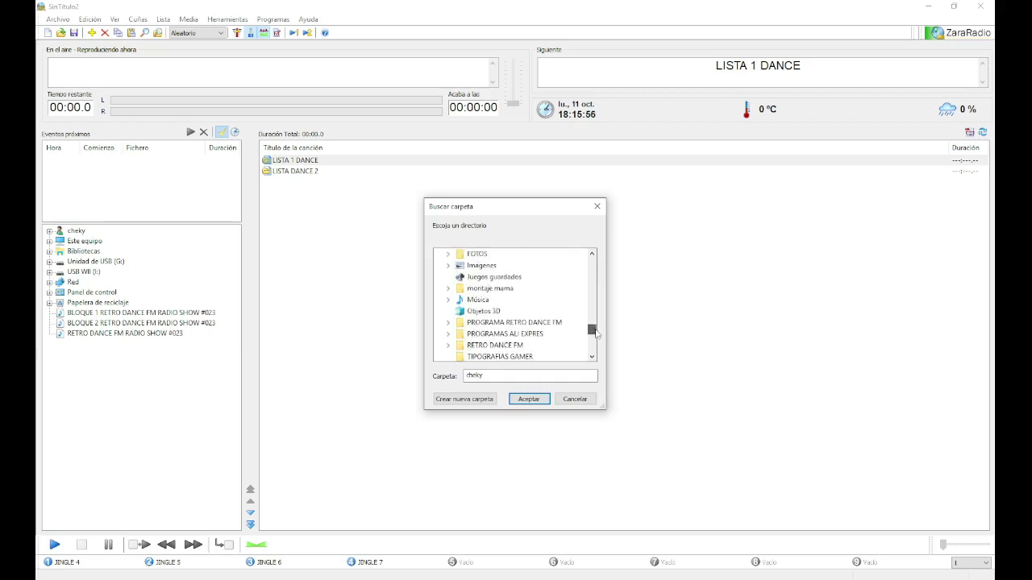
pyautogui.doubleClick(530, 324)
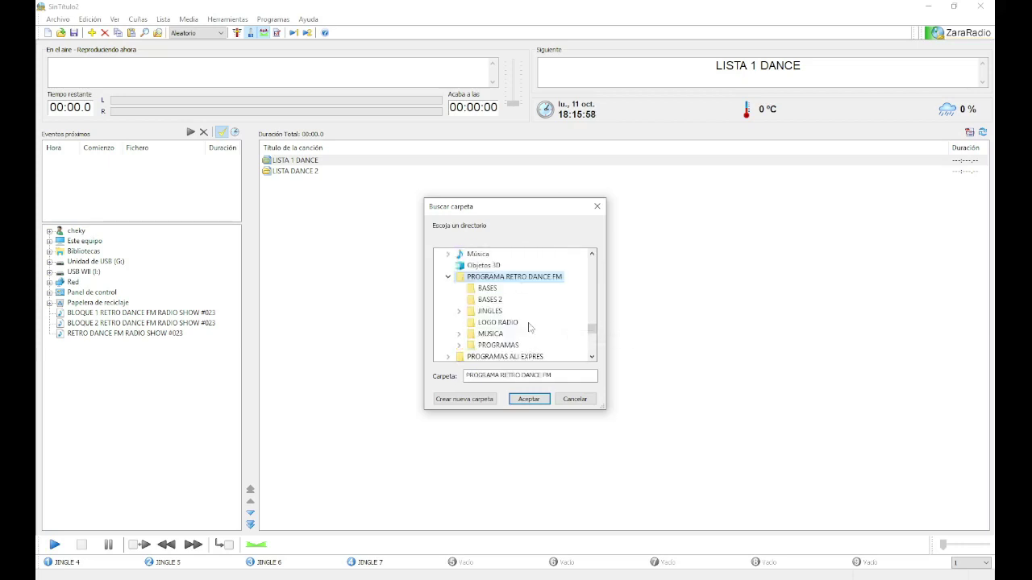
pyautogui.click(496, 312)
pyautogui.doubleClick(495, 312)
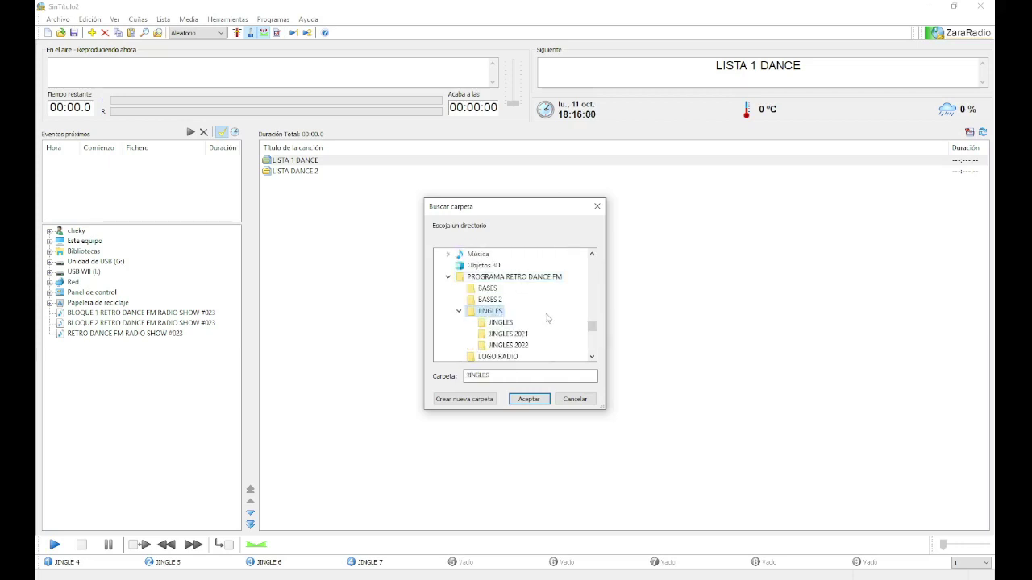
pyautogui.click(509, 345)
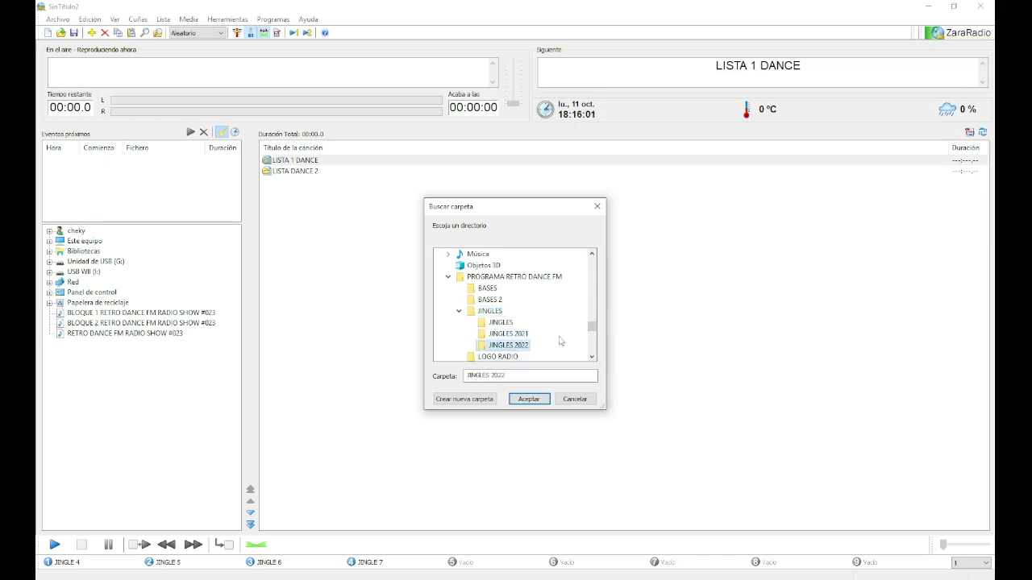
pyautogui.click(532, 401)
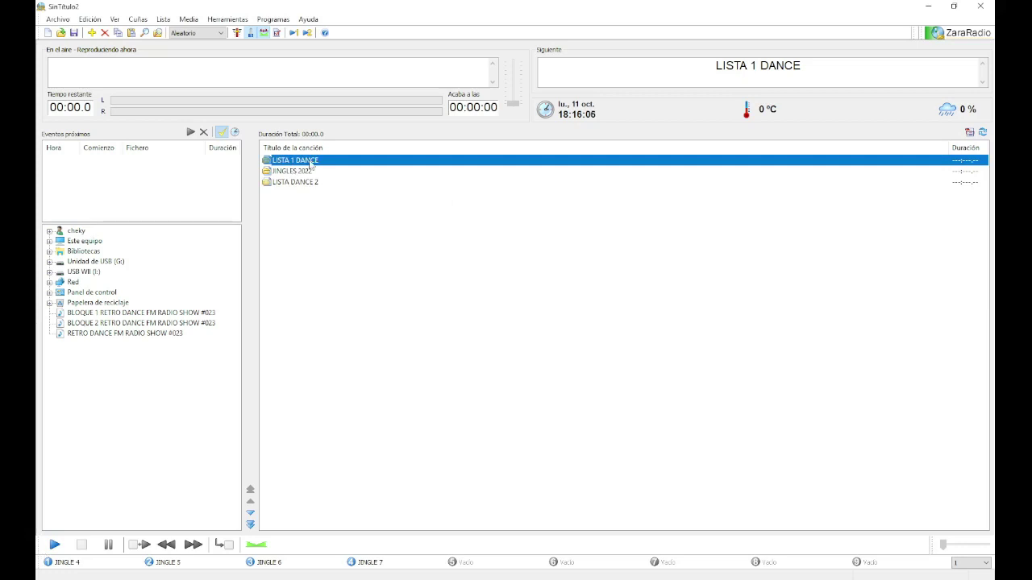
# Step: Play the list from LISTA 1 DANCE and skip near the song's end to check the transition into the jingle entry
pyautogui.click(54, 545)
pyautogui.moveTo(943, 547); pyautogui.dragTo(984, 547)
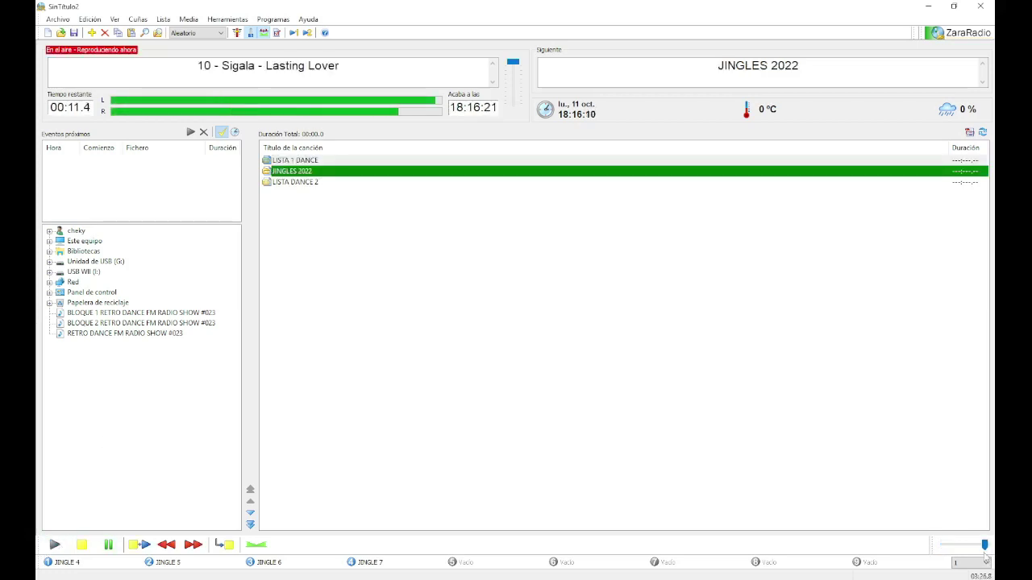
pyautogui.click(985, 546)
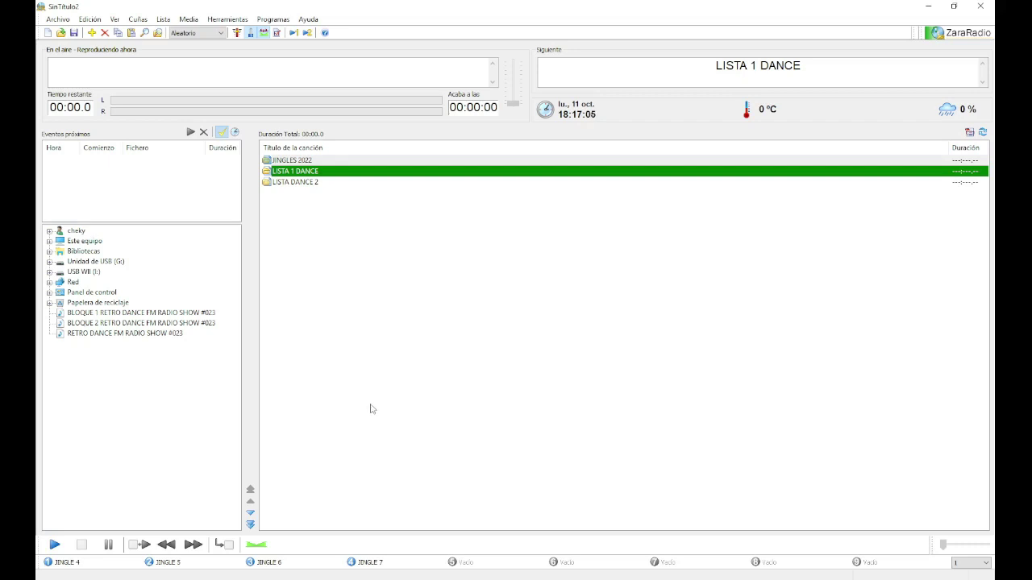
# Step: Delete the JINGLES 2022 random entry from the playlist
pyautogui.click(274, 162)
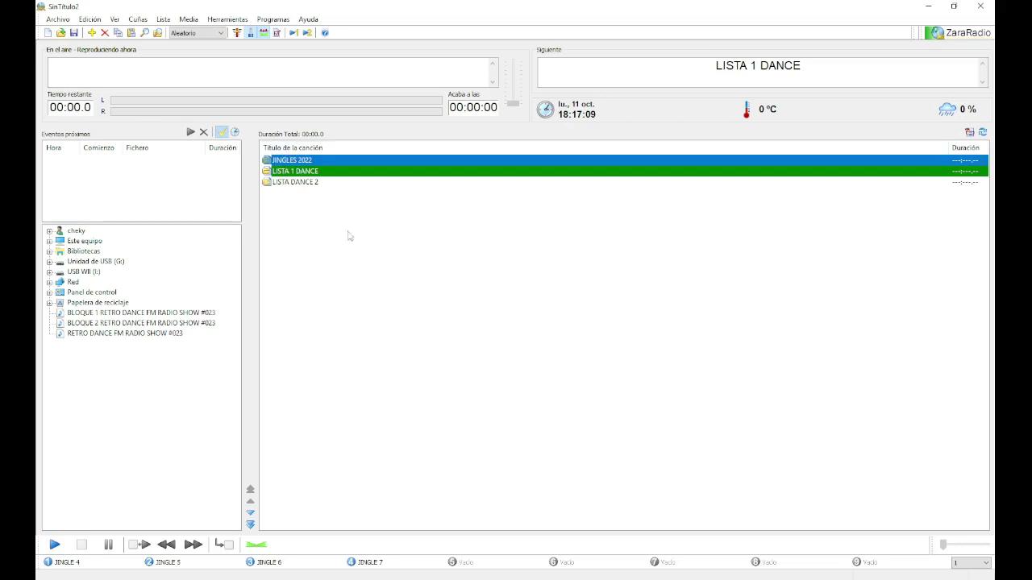
pyautogui.press('Delete')
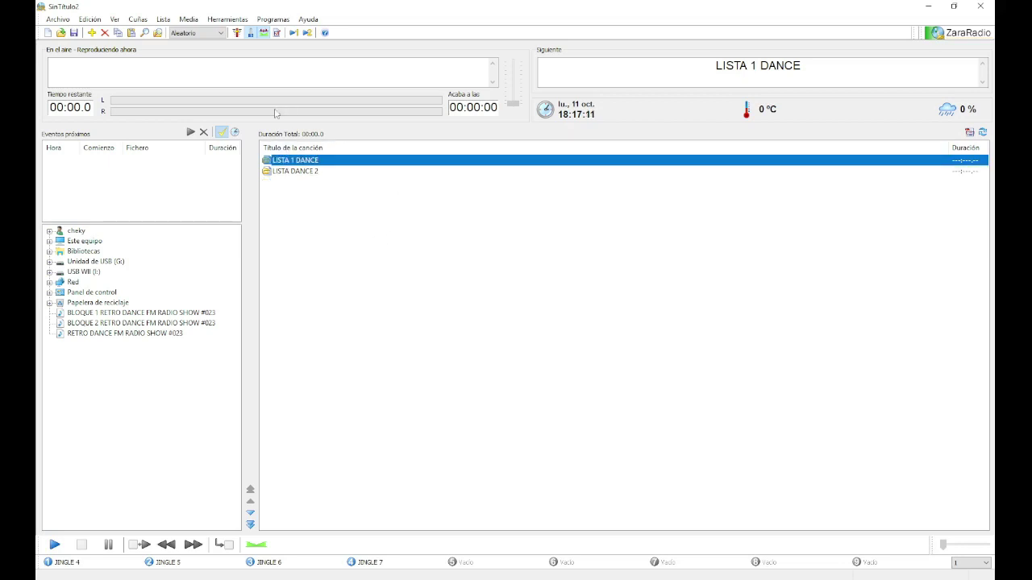
# Step: Examine the options for a new scheduled event, including immediate start and file selection, and leave the event scheduler without saving
pyautogui.click(235, 132)
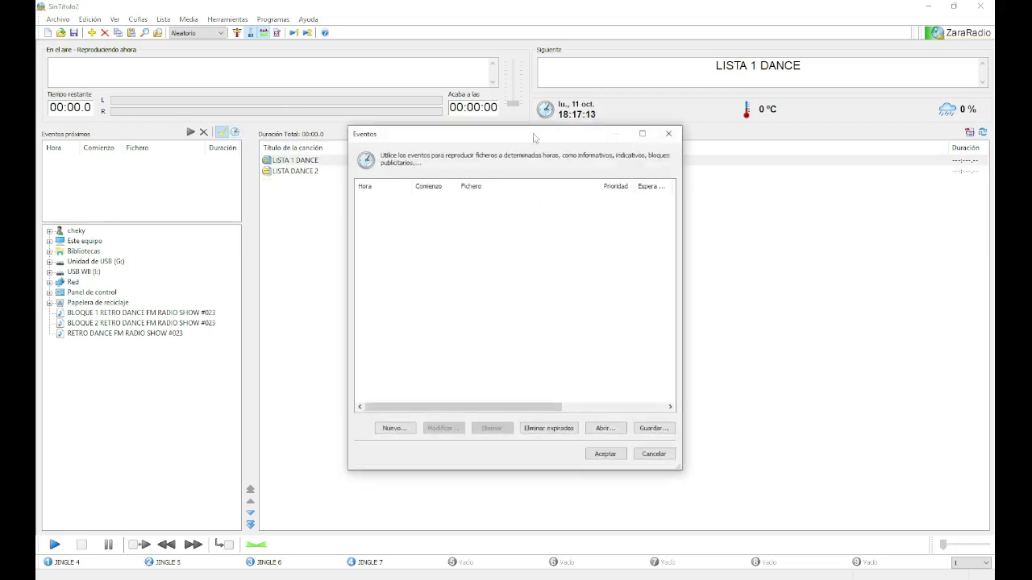
pyautogui.moveTo(526, 140); pyautogui.dragTo(411, 154)
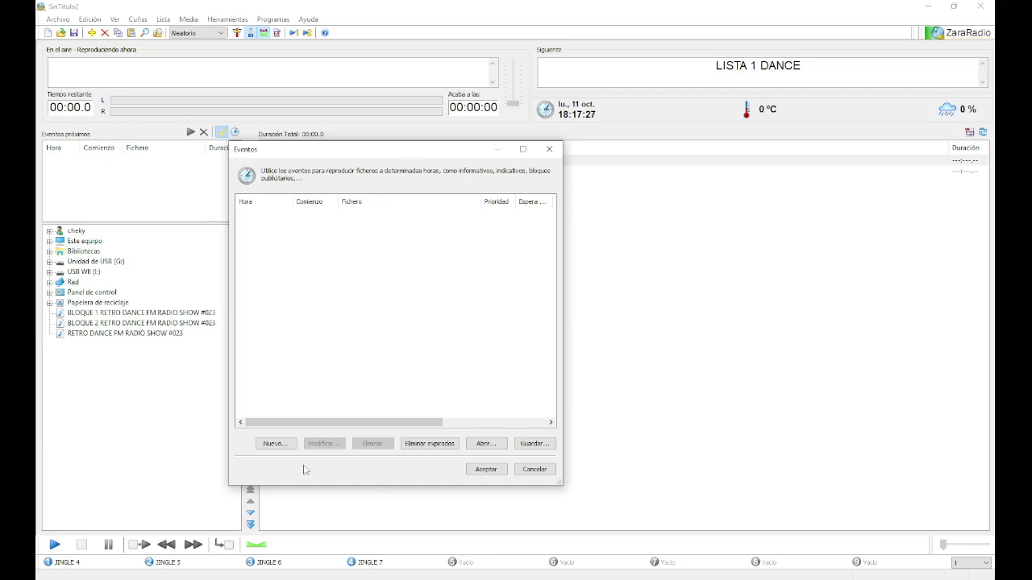
pyautogui.click(273, 444)
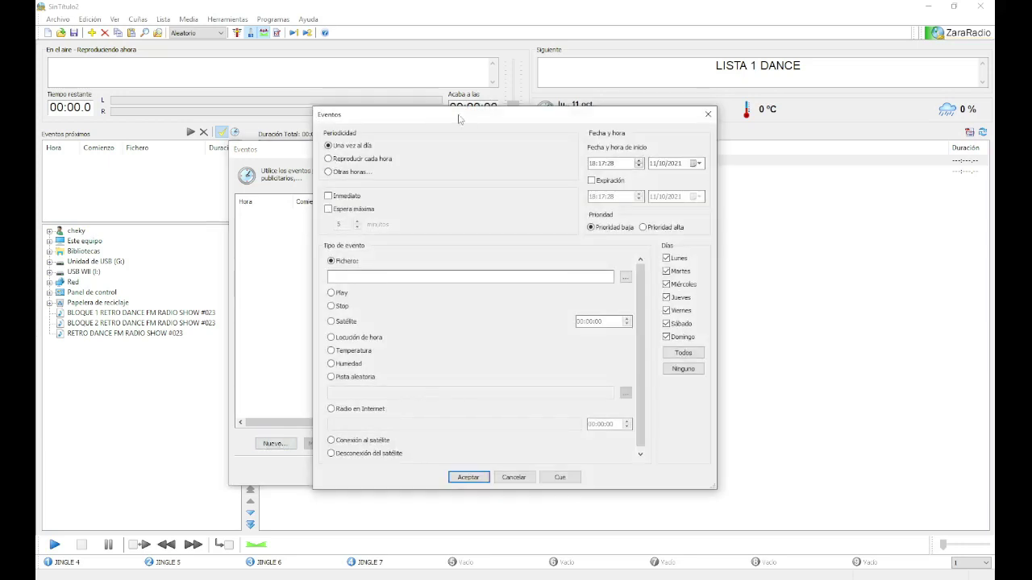
pyautogui.moveTo(457, 118); pyautogui.dragTo(326, 118)
pyautogui.click(199, 198)
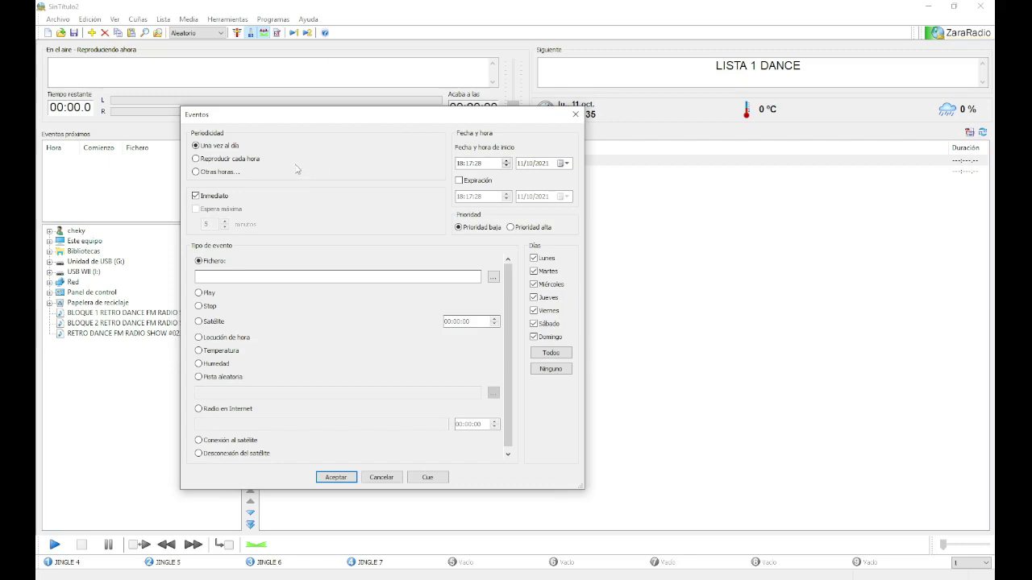
pyautogui.click(196, 197)
pyautogui.click(493, 278)
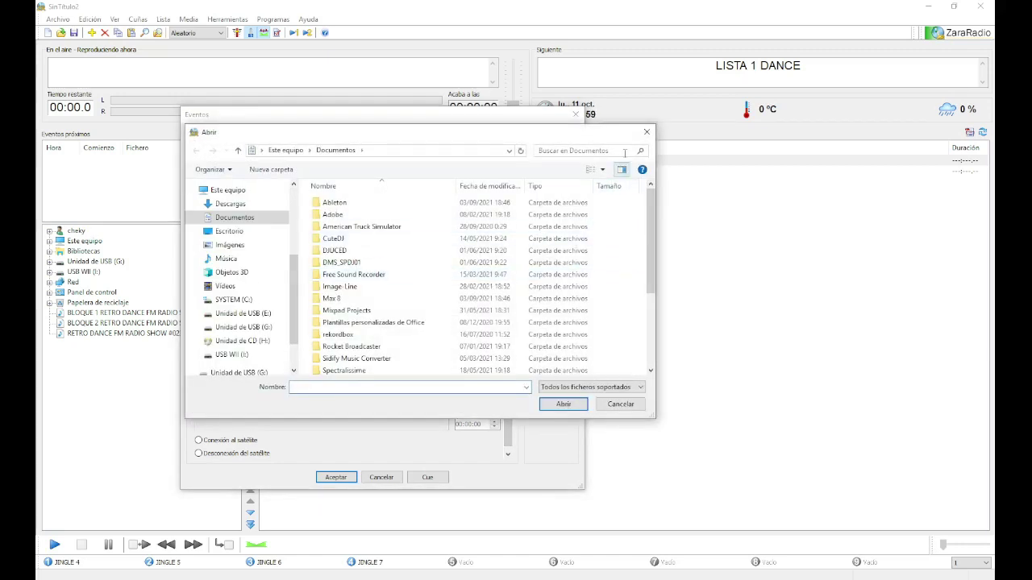
pyautogui.click(646, 133)
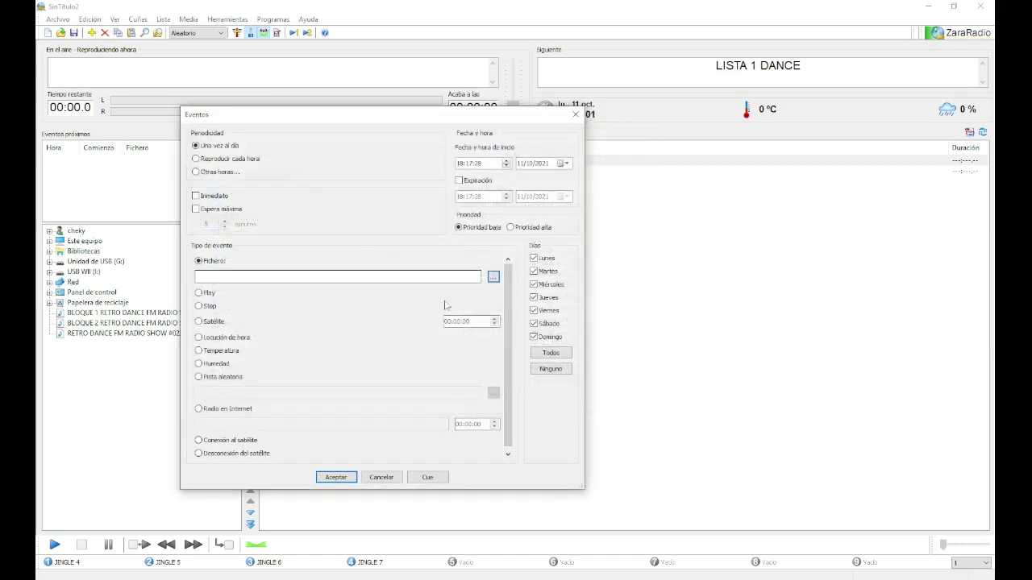
pyautogui.click(367, 479)
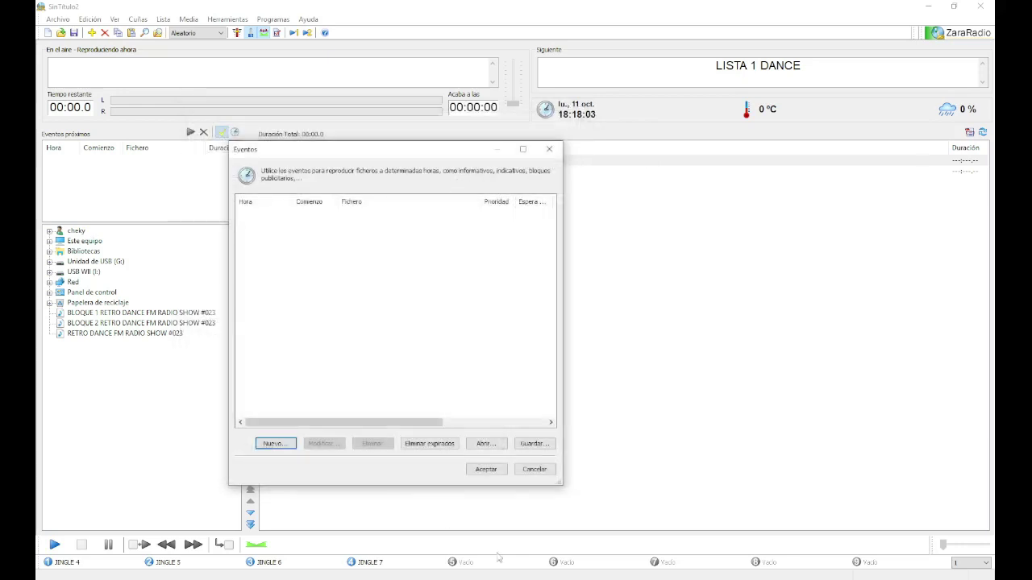
pyautogui.click(540, 470)
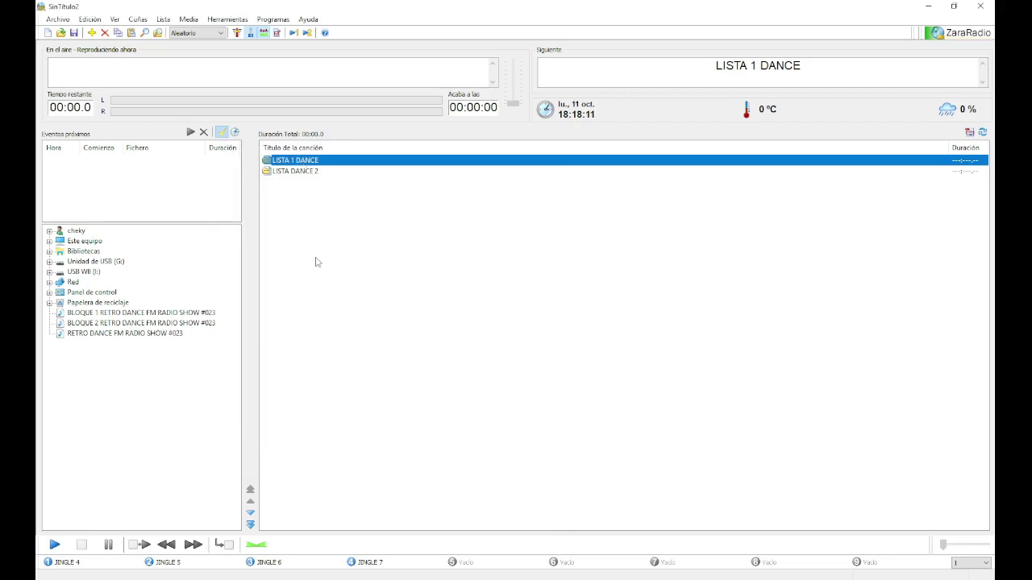
# Step: Delete the LISTA DANCE 2 random entry from the playlist, keeping LISTA 1 DANCE
pyautogui.click(285, 179)
pyautogui.click(284, 161)
pyautogui.click(294, 173)
pyautogui.press('Delete')
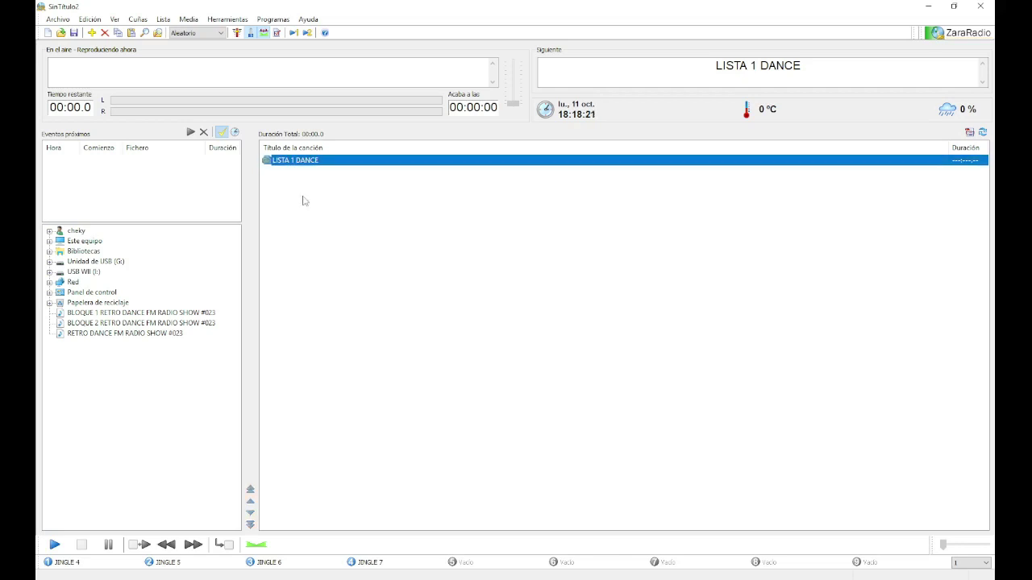
# Step: Create a new scheduled event and set its type to a random track (Pista aleatoria)
pyautogui.click(324, 201)
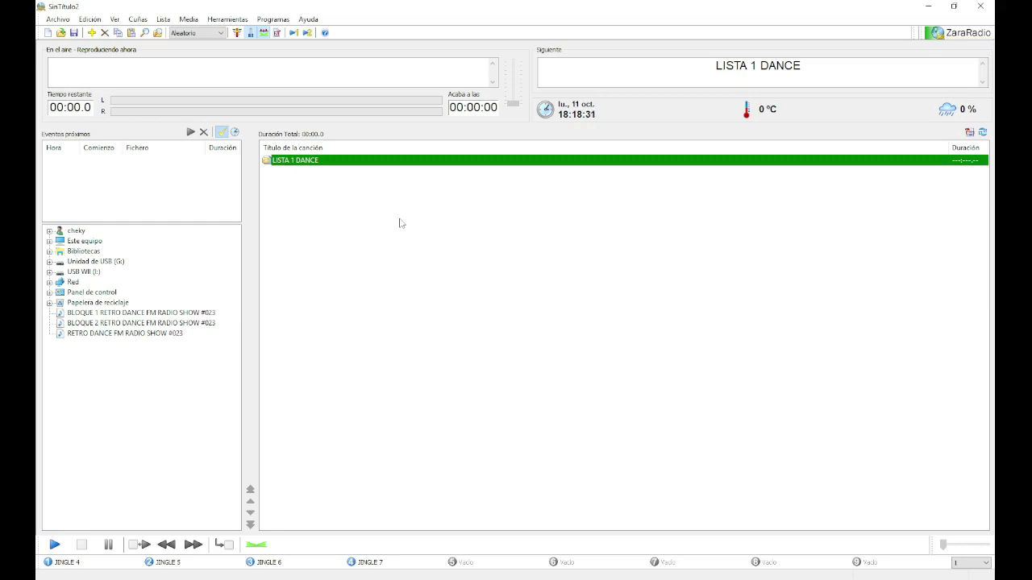
pyautogui.click(234, 133)
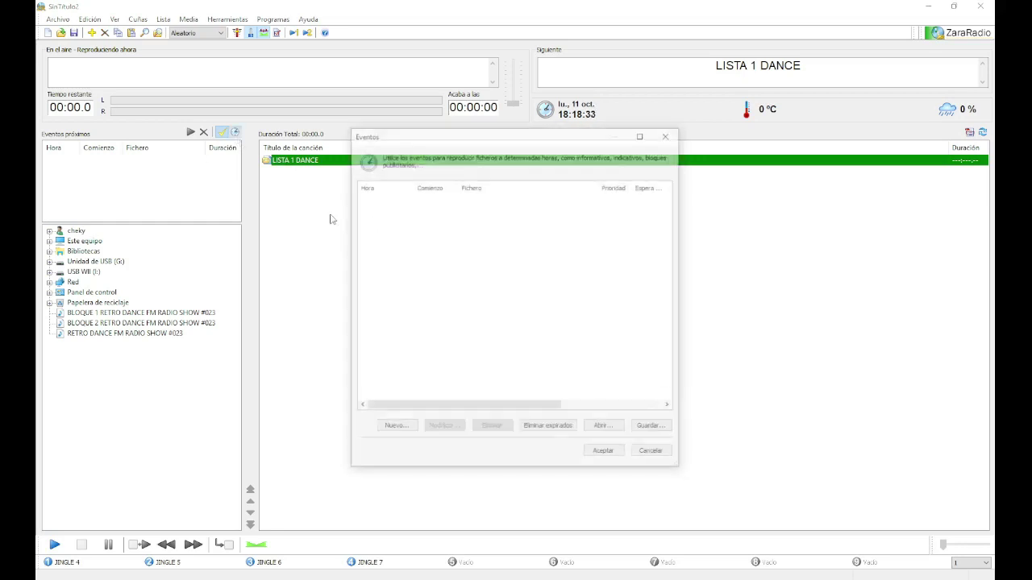
pyautogui.moveTo(544, 135); pyautogui.dragTo(458, 162)
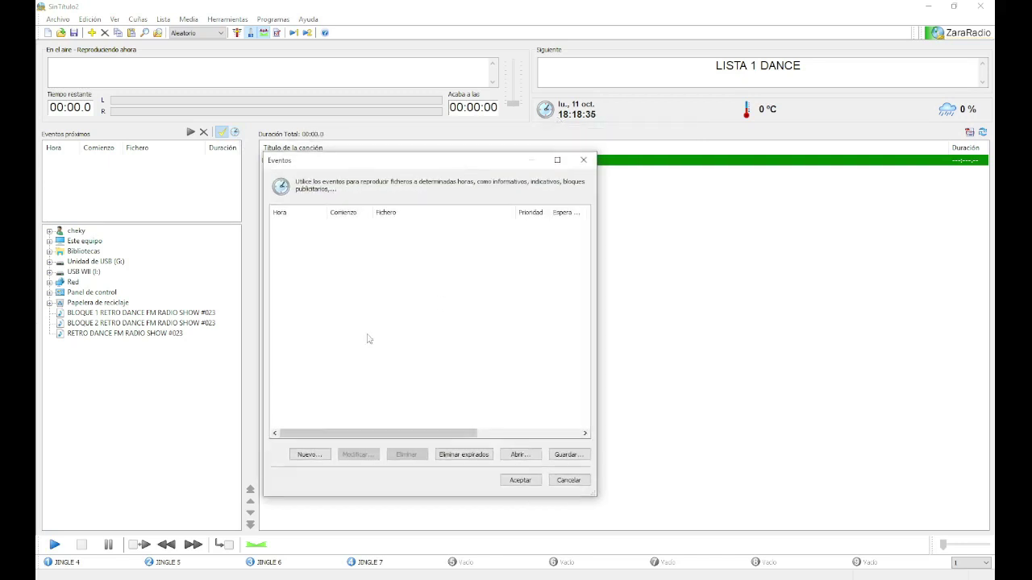
pyautogui.click(306, 453)
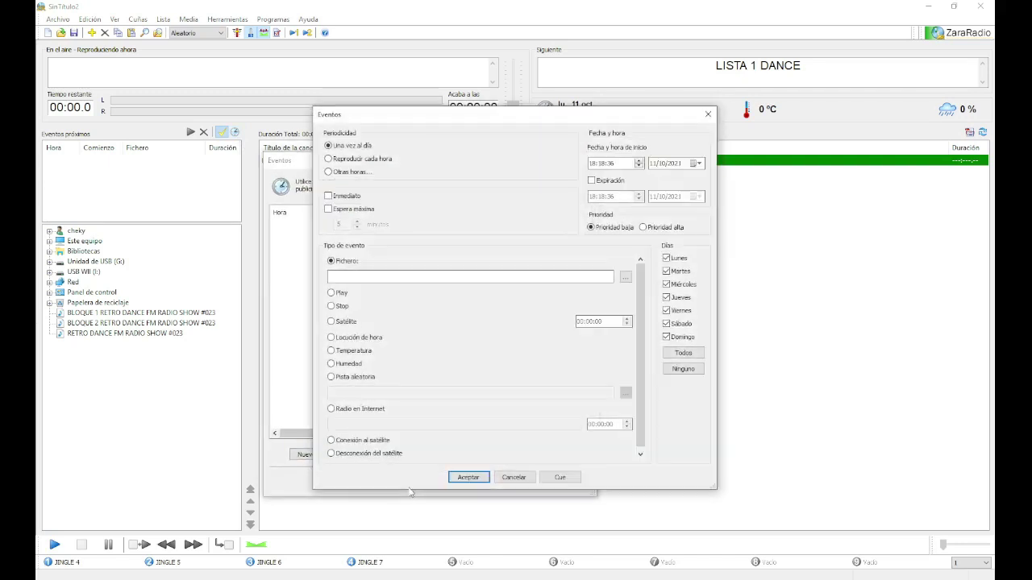
pyautogui.click(331, 377)
# Step: Choose the LISTA 4 folder inside MUSICA, in RETRO DANCE FM, as the event's random track source
pyautogui.click(626, 393)
pyautogui.doubleClick(466, 266)
pyautogui.moveTo(592, 269); pyautogui.dragTo(589, 326)
pyautogui.click(520, 311)
pyautogui.doubleClick(491, 333)
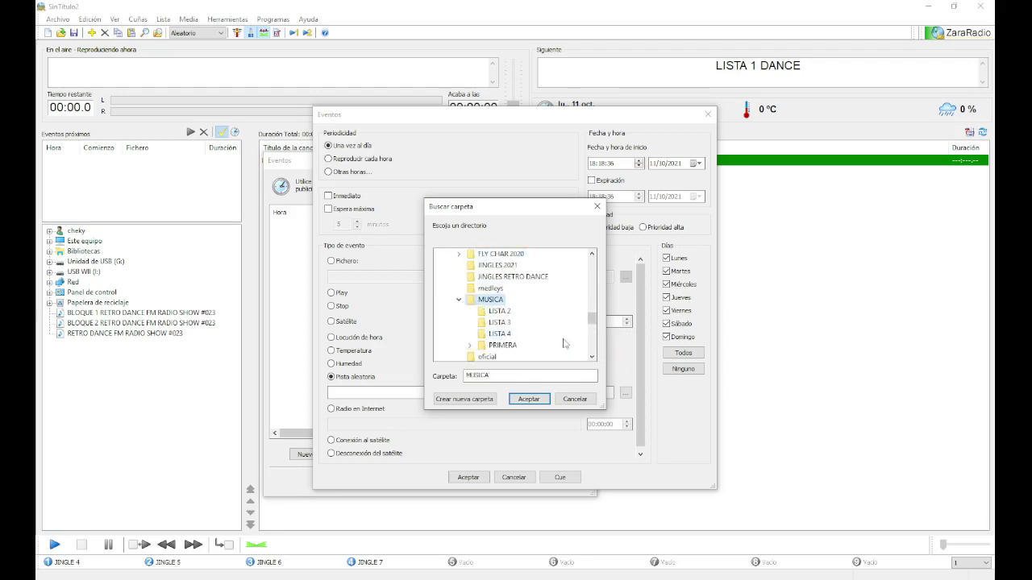
pyautogui.click(500, 334)
pyautogui.click(528, 399)
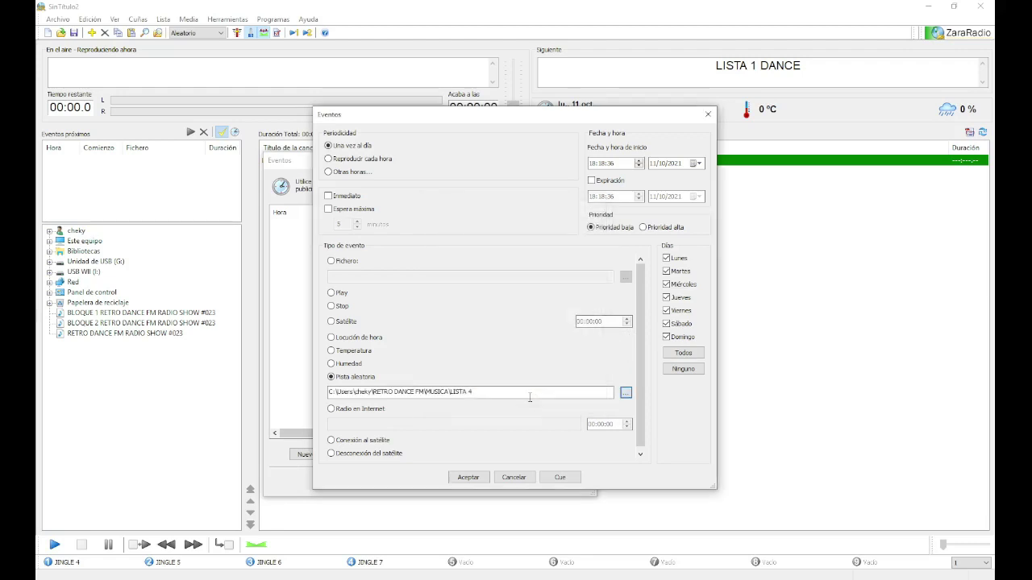
# Step: Save the LISTA 4 random track event and accept the updated event list
pyautogui.click(335, 392)
pyautogui.click(508, 393)
pyautogui.click(466, 479)
pyautogui.click(553, 325)
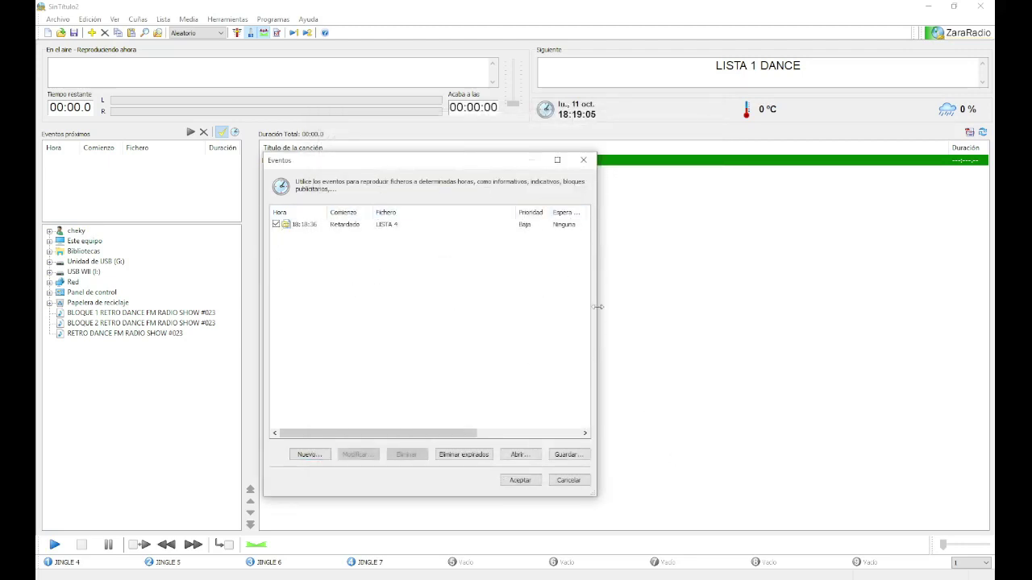
pyautogui.click(520, 481)
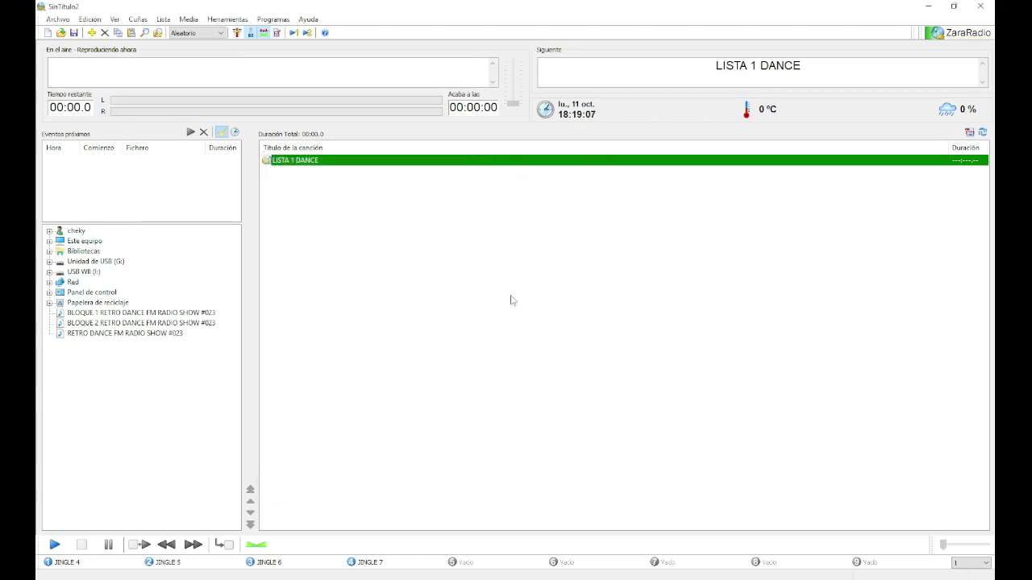